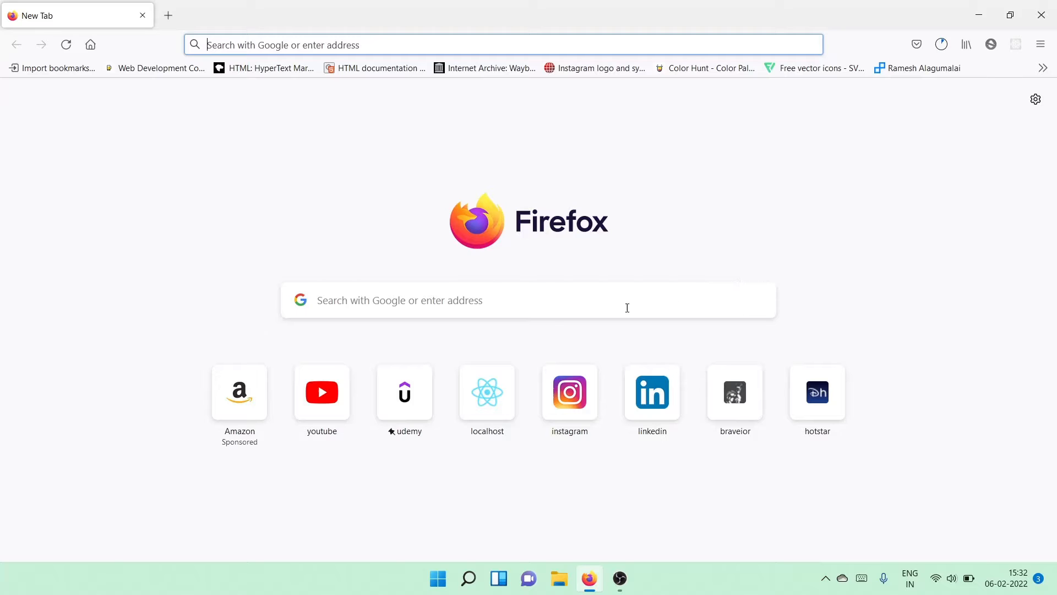
# Step: Search the web for "download docker"
pyautogui.click(468, 297)
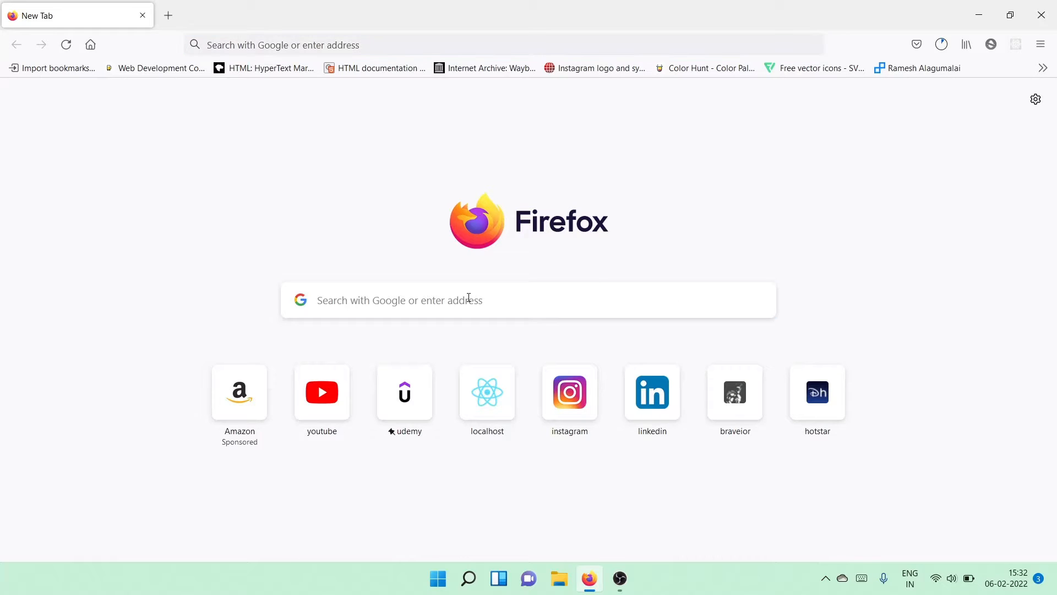
pyautogui.write('dow')
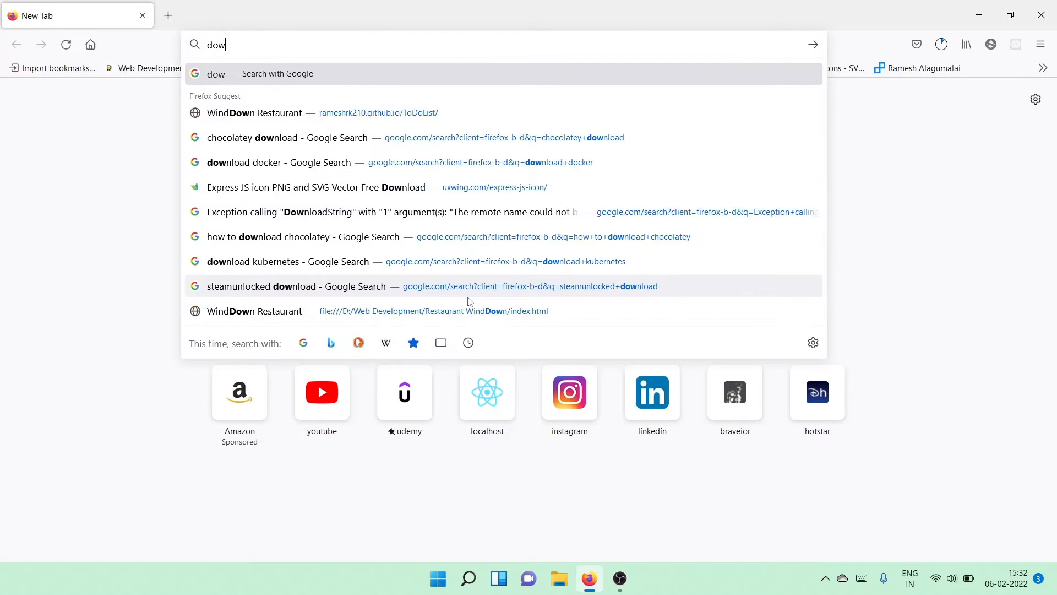
pyautogui.write('nload d')
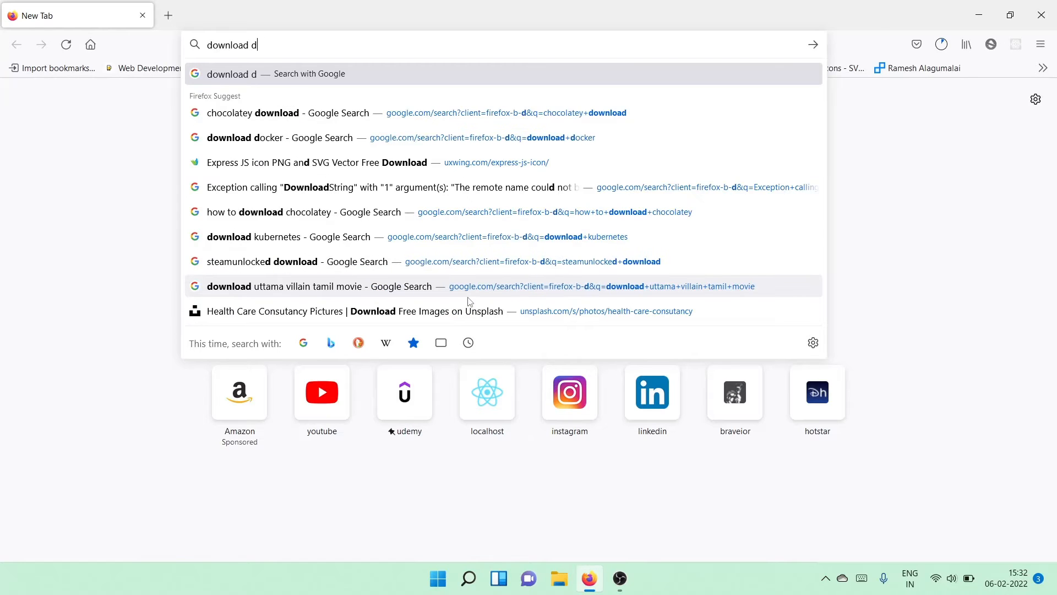
pyautogui.write('ocker')
pyautogui.press('Return')
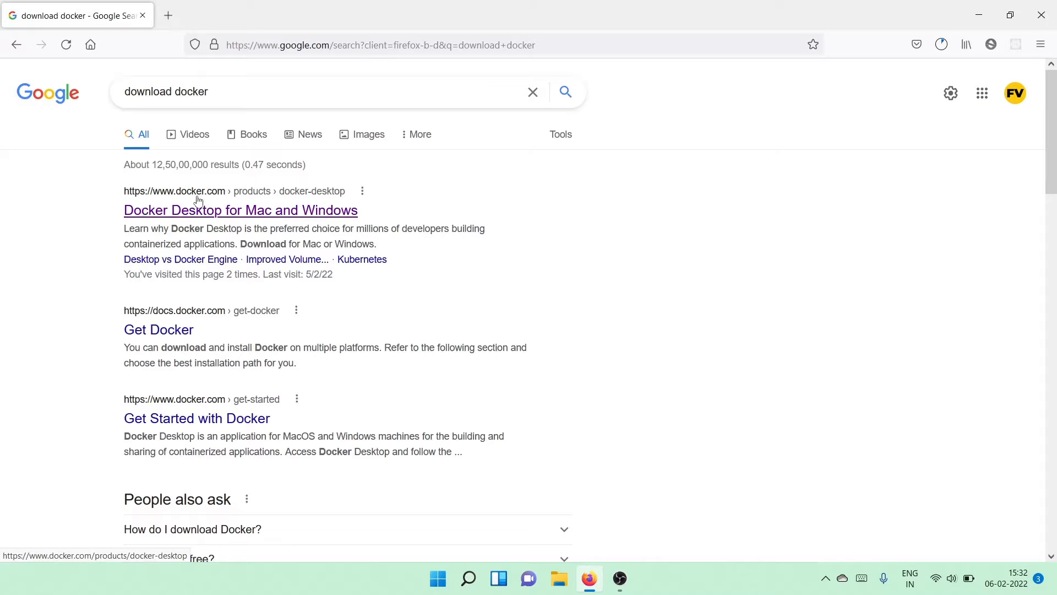
# Step: Open the Docker Desktop product page and download the Docker Desktop Installer for Windows
pyautogui.click(206, 216)
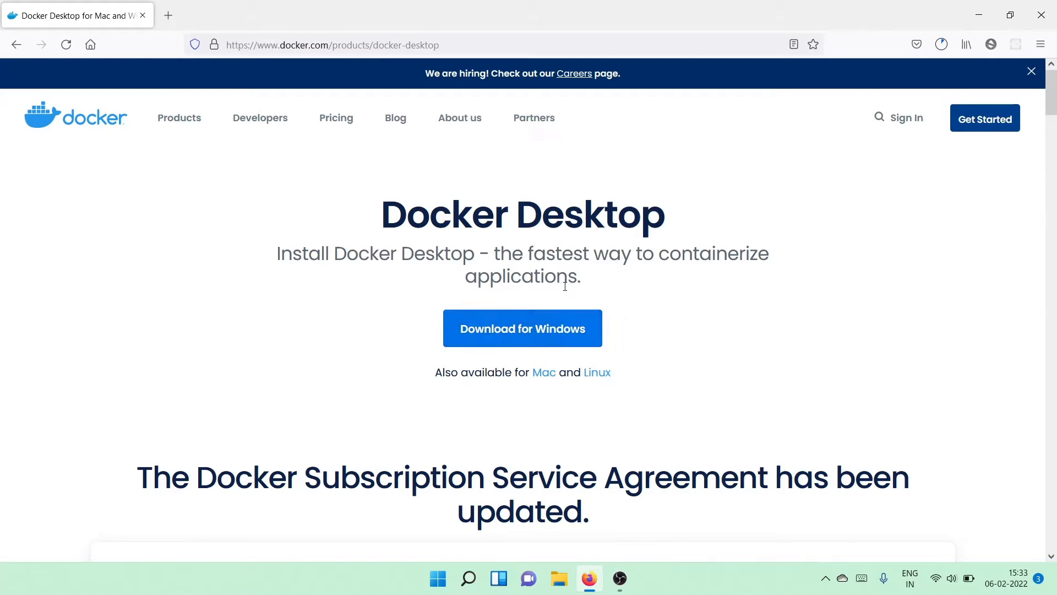
pyautogui.click(556, 334)
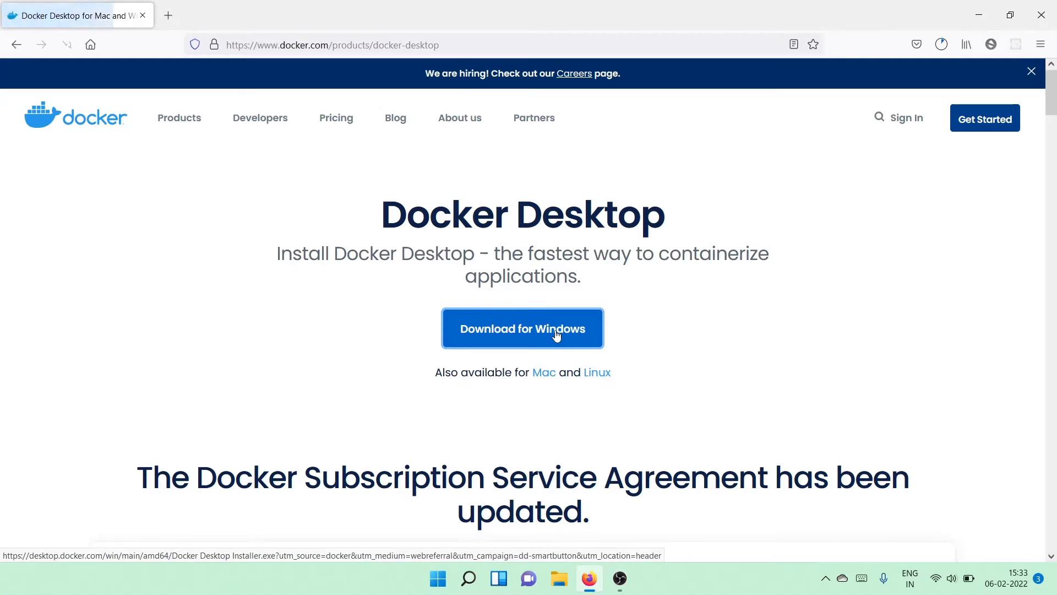
pyautogui.click(620, 332)
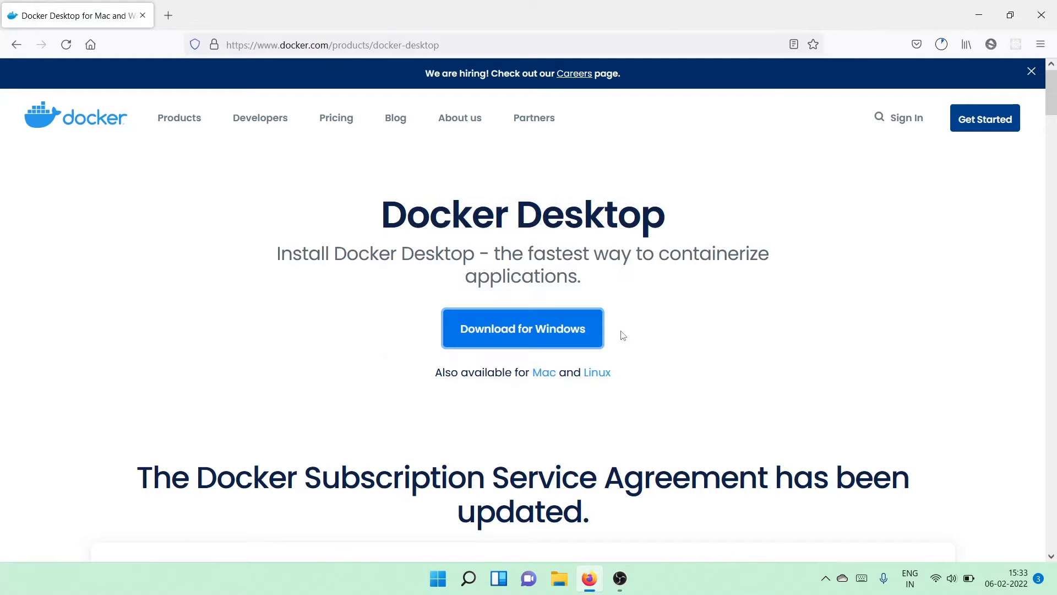
pyautogui.click(586, 384)
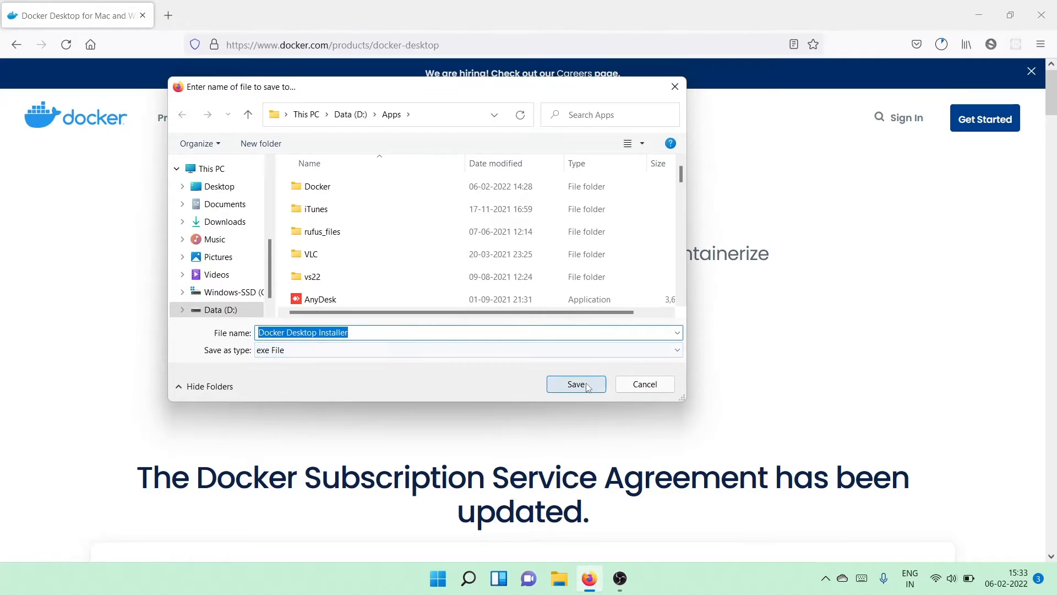
pyautogui.click(580, 292)
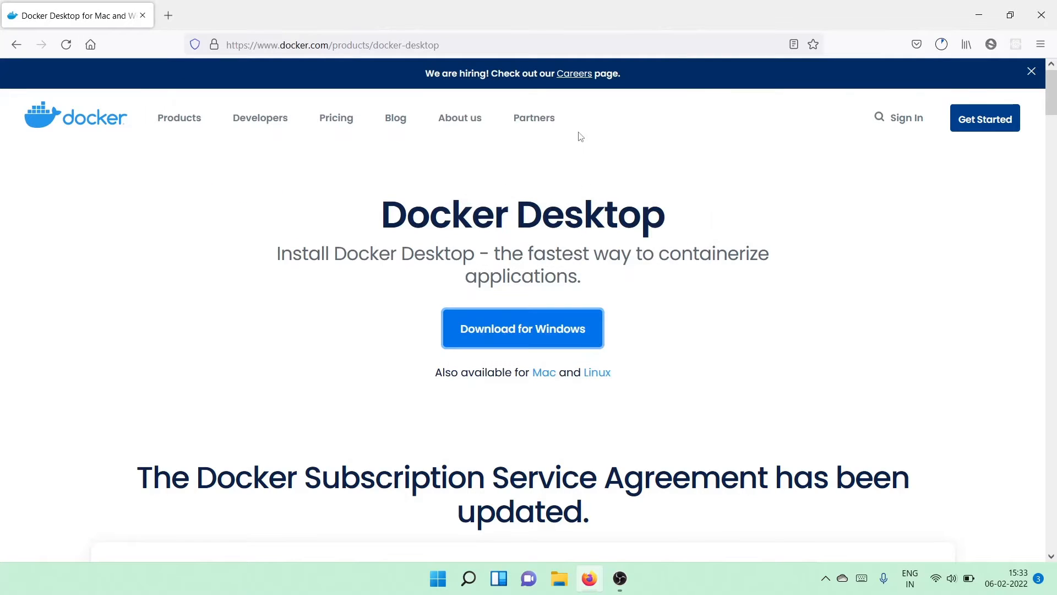
# Step: Run the downloaded Docker Desktop installer with WSL 2 components and desktop shortcut enabled, and close it when finished
pyautogui.click(942, 47)
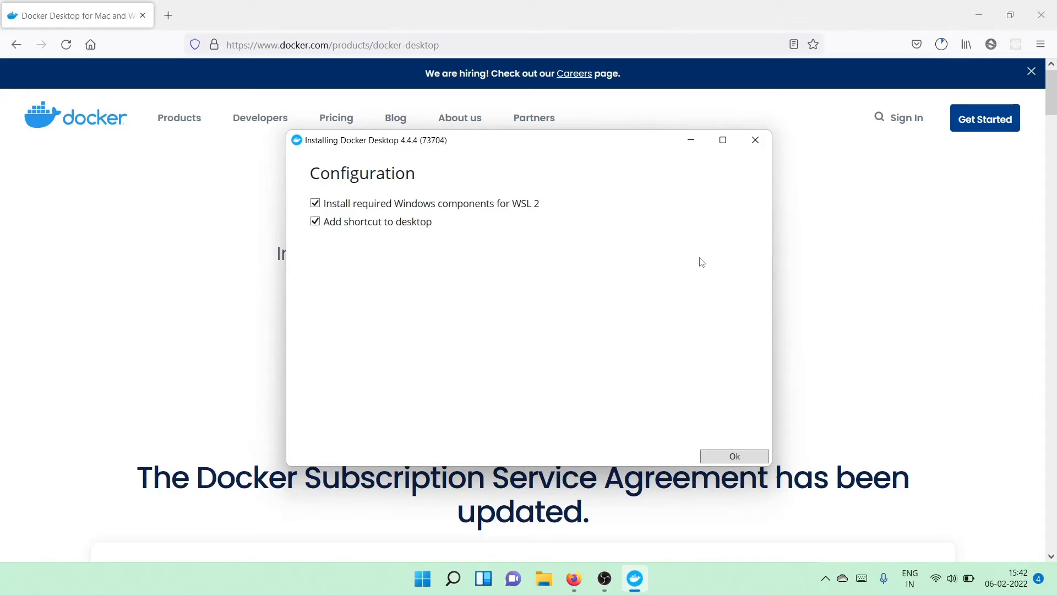
pyautogui.click(734, 456)
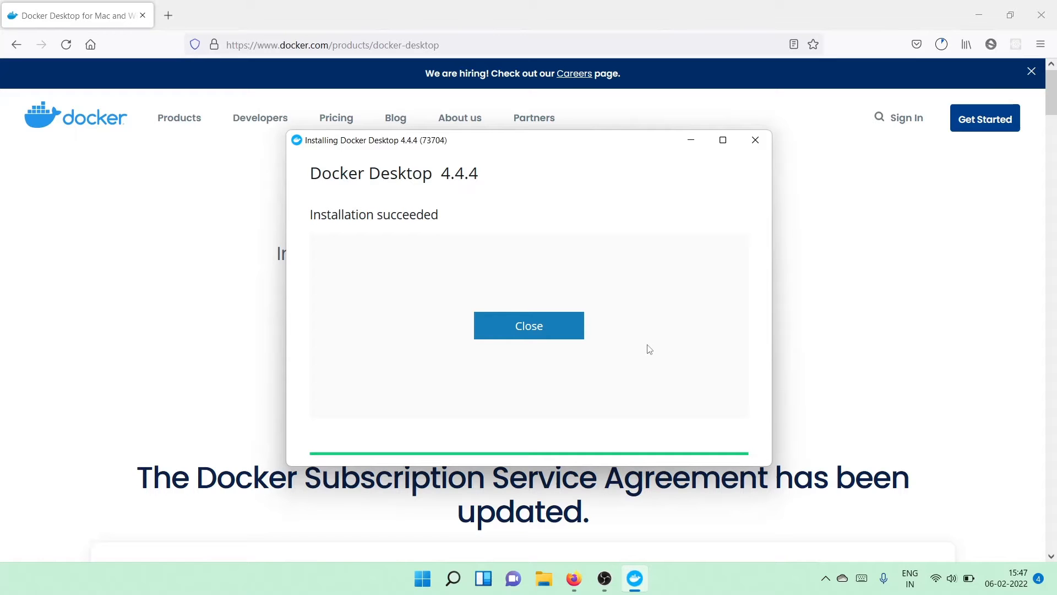
pyautogui.click(566, 332)
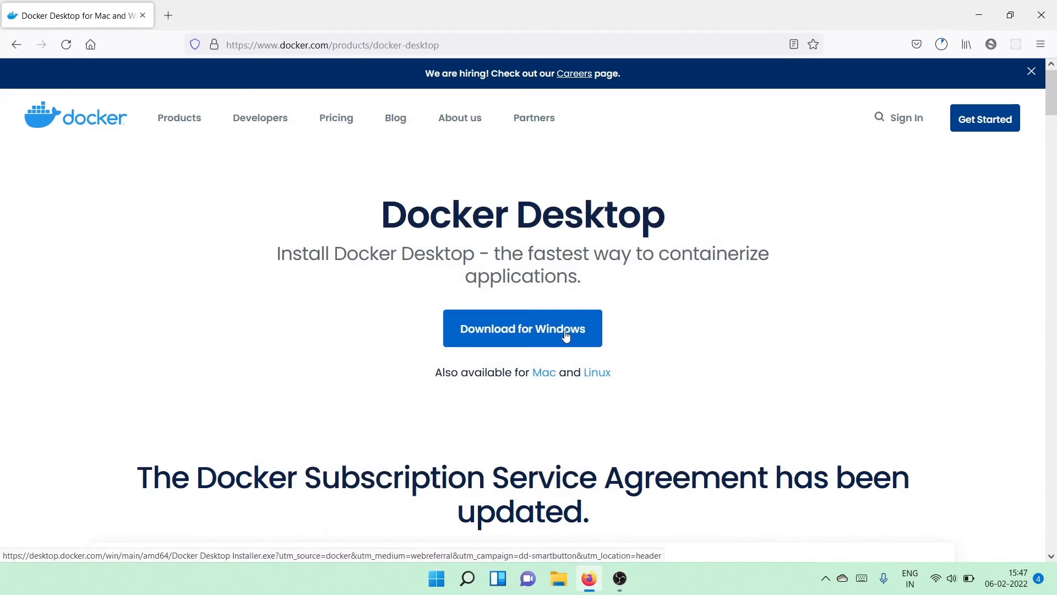
# Step: Accept the updated Docker Subscription Service Agreement terms in Docker Desktop
pyautogui.click(979, 15)
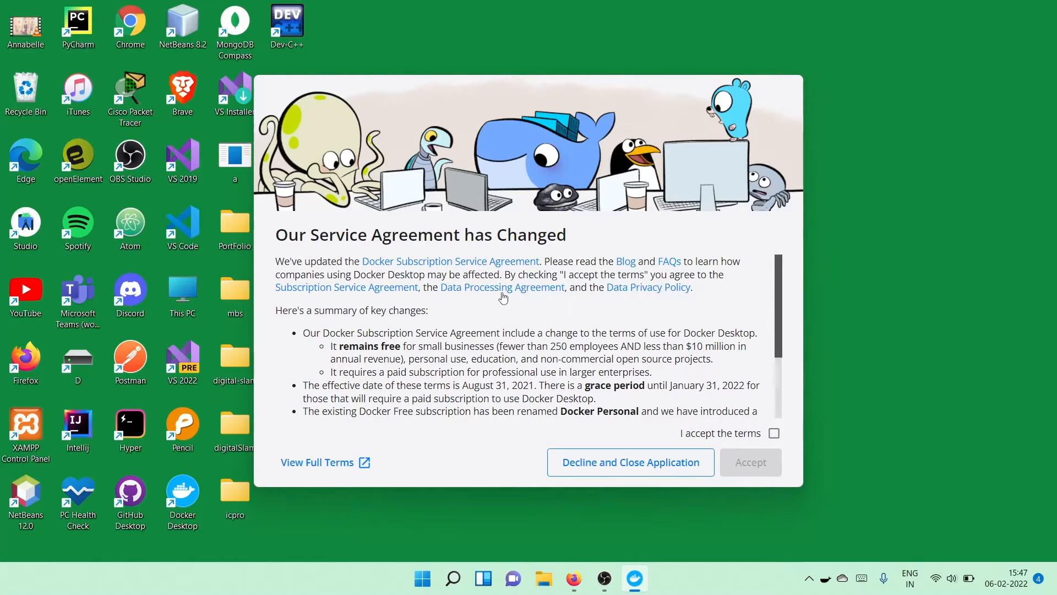
pyautogui.click(774, 435)
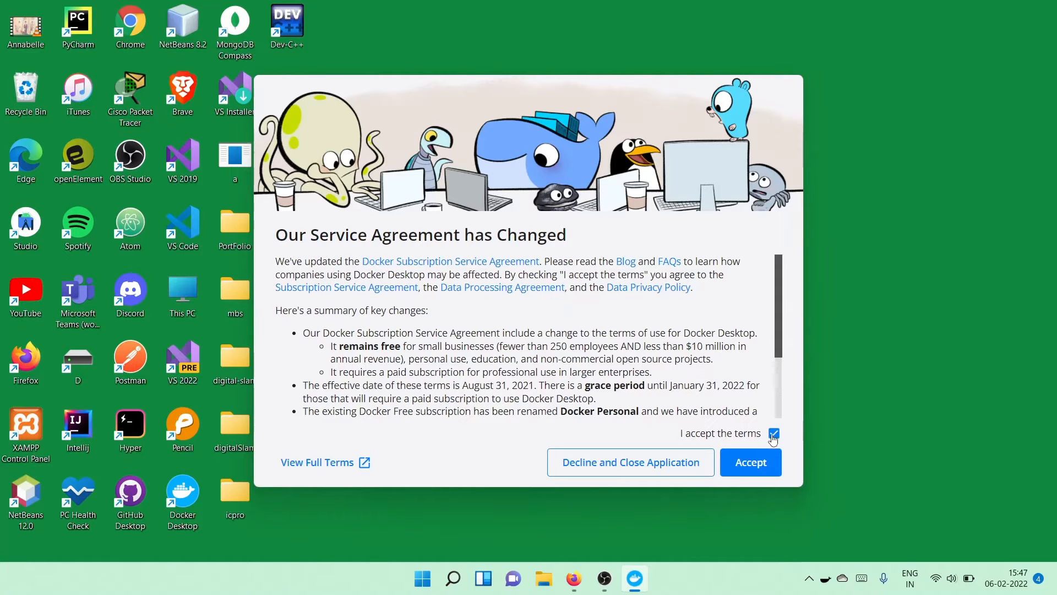
pyautogui.click(767, 463)
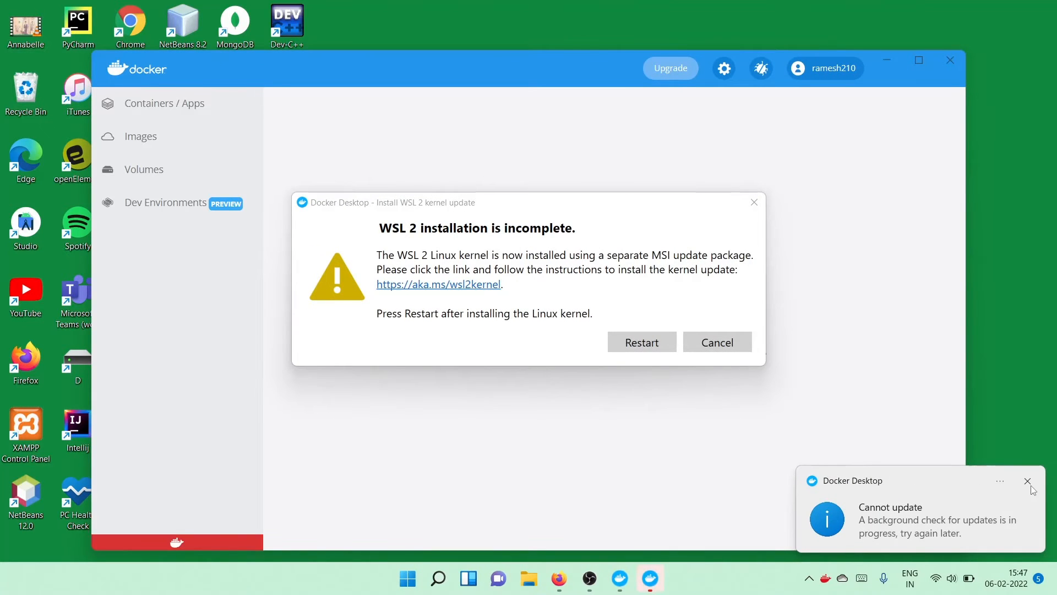
# Step: Follow the WSL 2 kernel link and save the WSL2 Linux kernel update package for x64 machines
pyautogui.click(1028, 483)
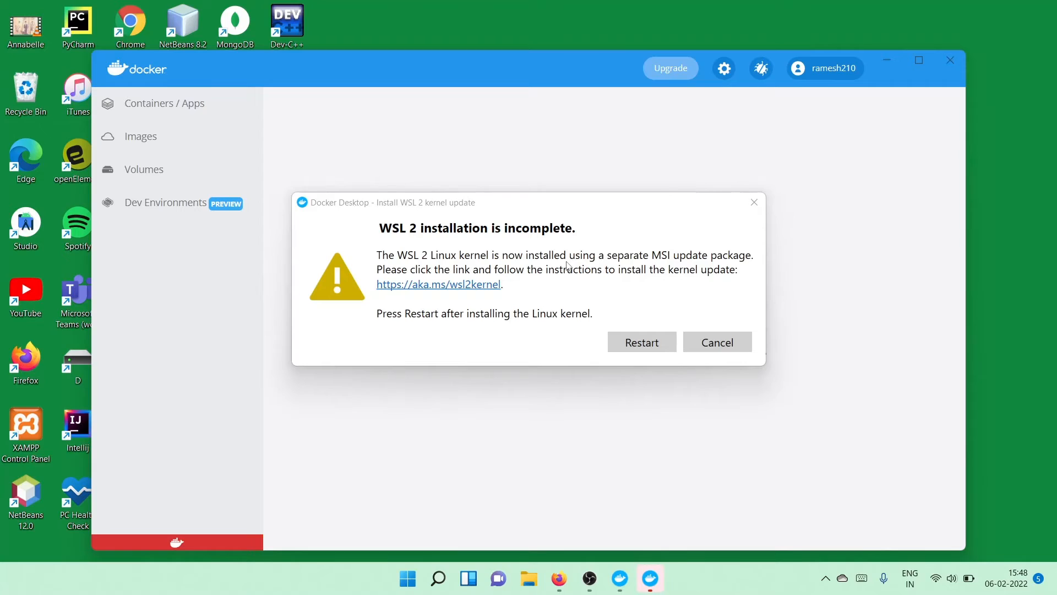
pyautogui.click(472, 293)
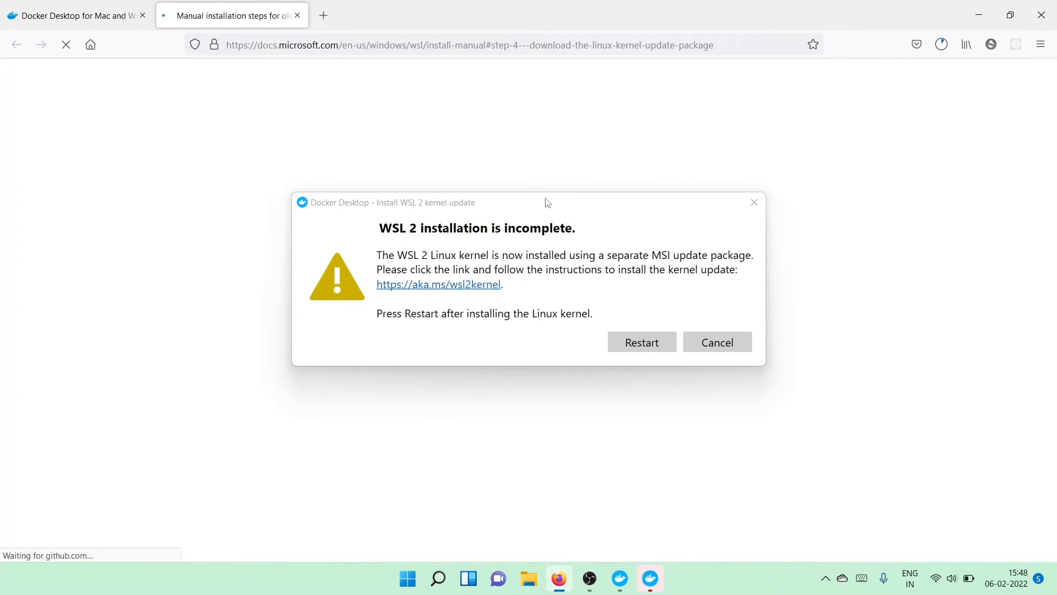
pyautogui.moveTo(545, 202); pyautogui.dragTo(997, 459)
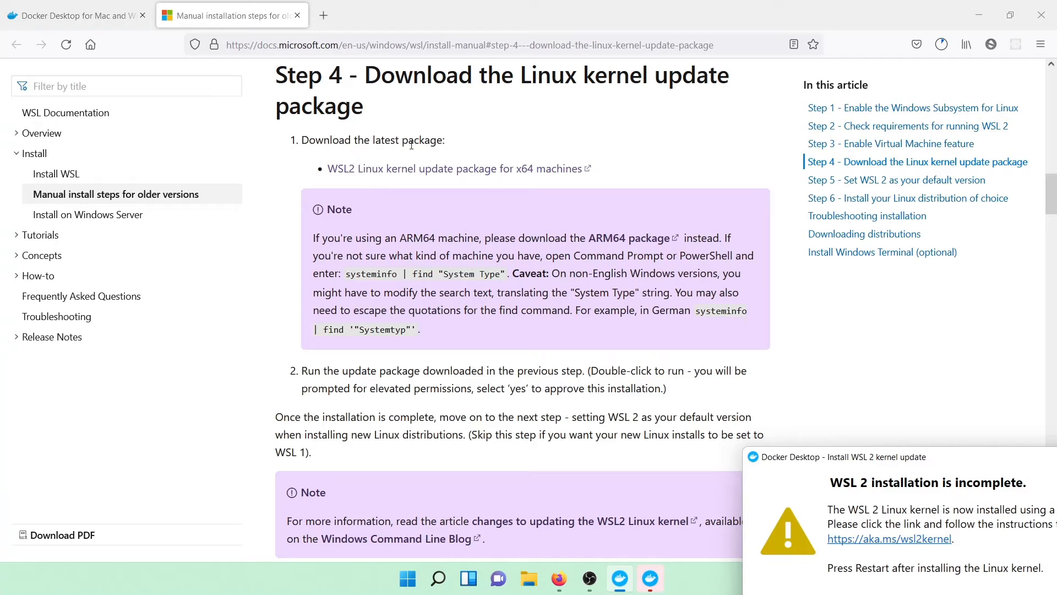
pyautogui.click(460, 174)
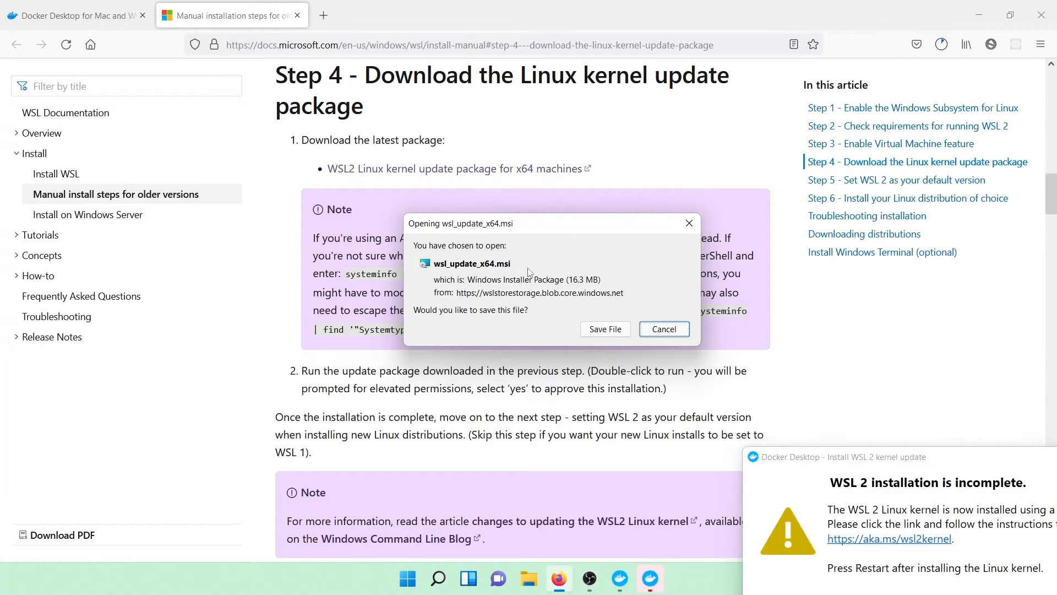
pyautogui.click(607, 328)
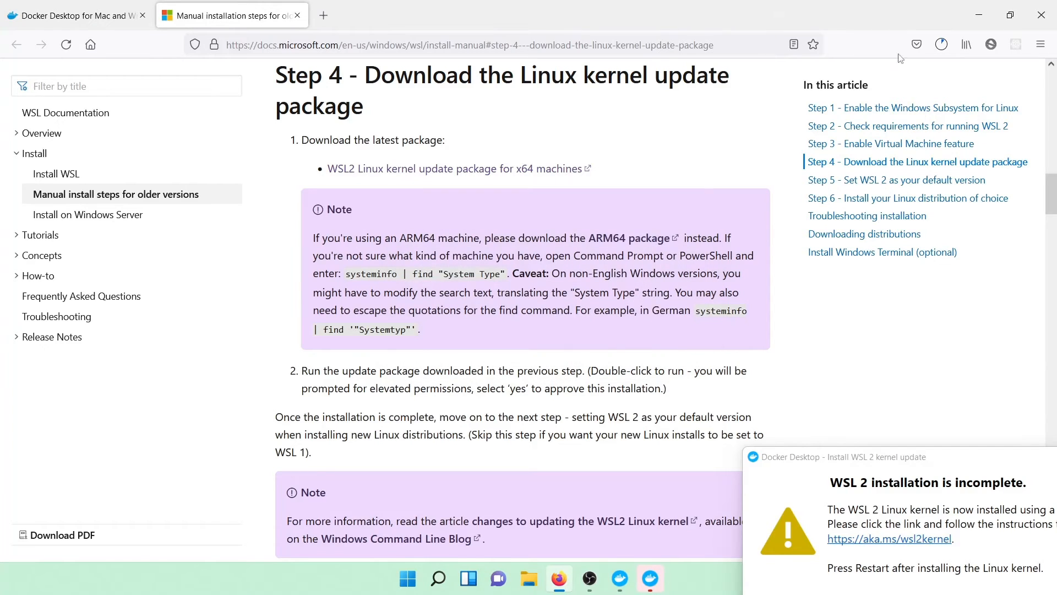
# Step: Open wsl_update_x64.msi and complete the Windows Subsystem for Linux Update Setup wizard
pyautogui.click(941, 44)
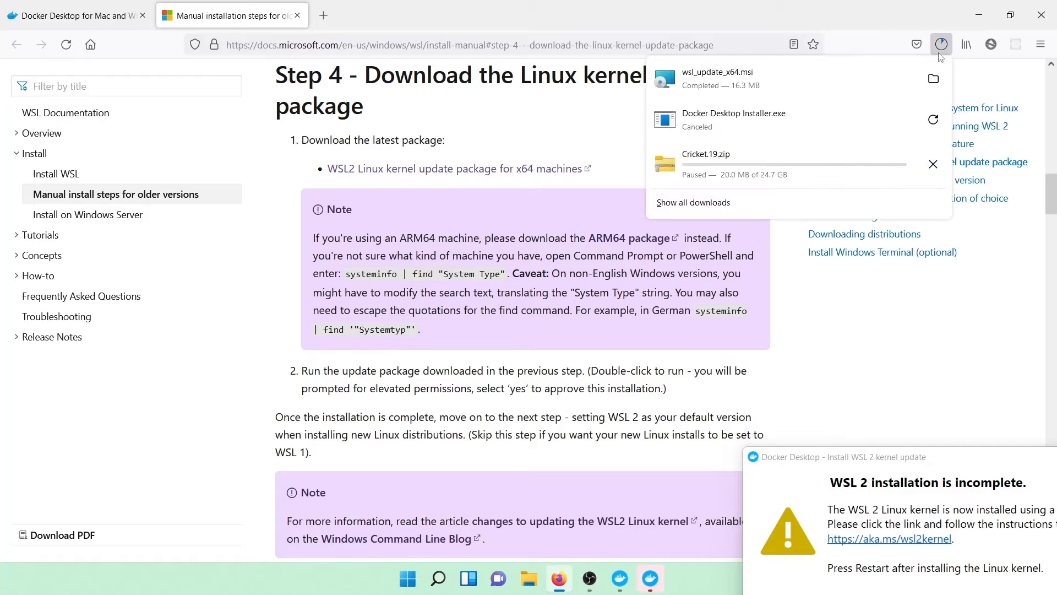
pyautogui.click(769, 70)
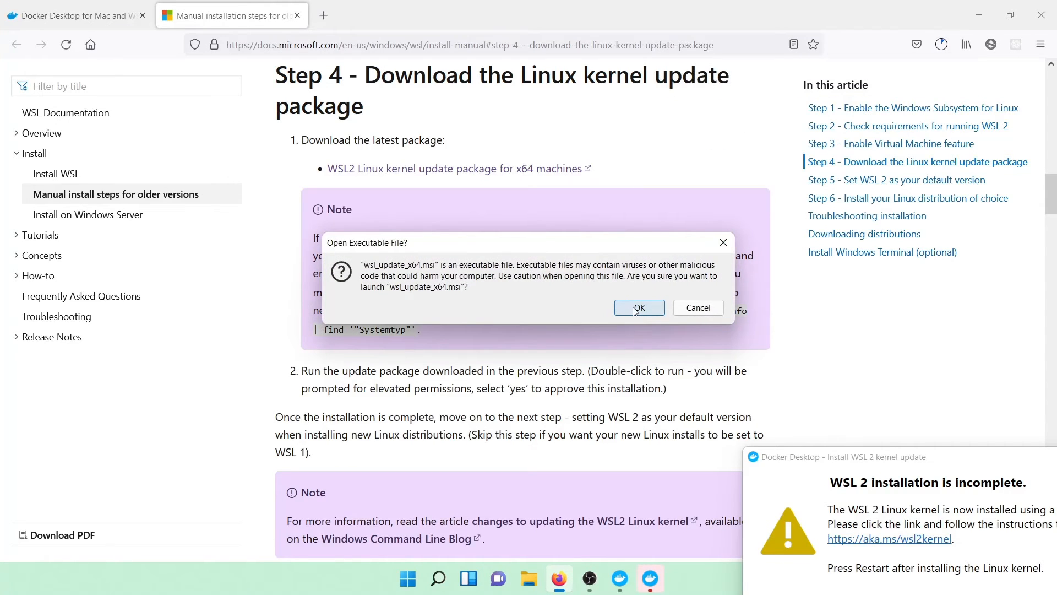
pyautogui.click(638, 310)
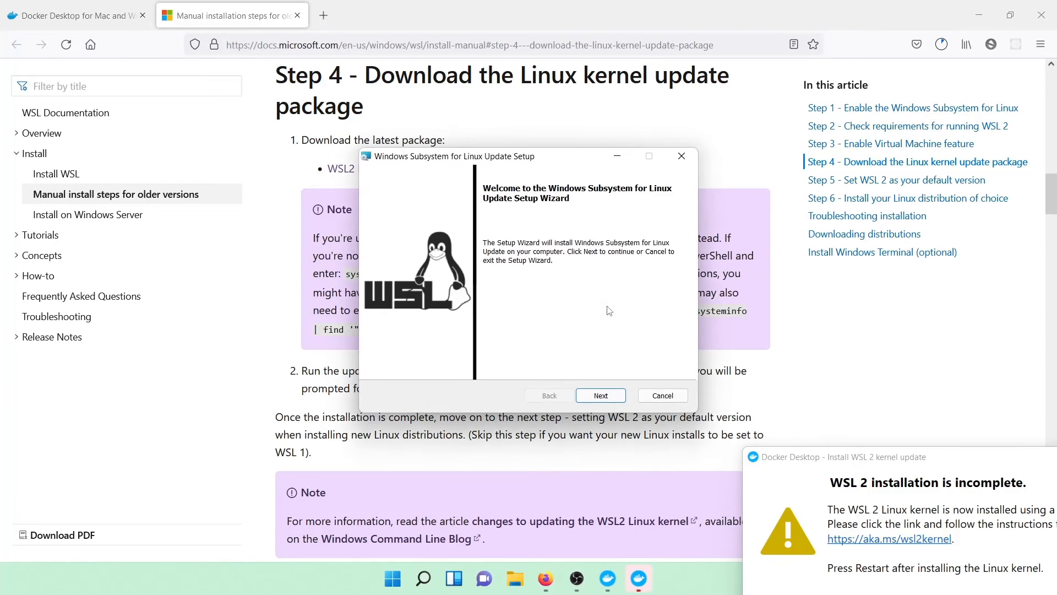
pyautogui.click(611, 395)
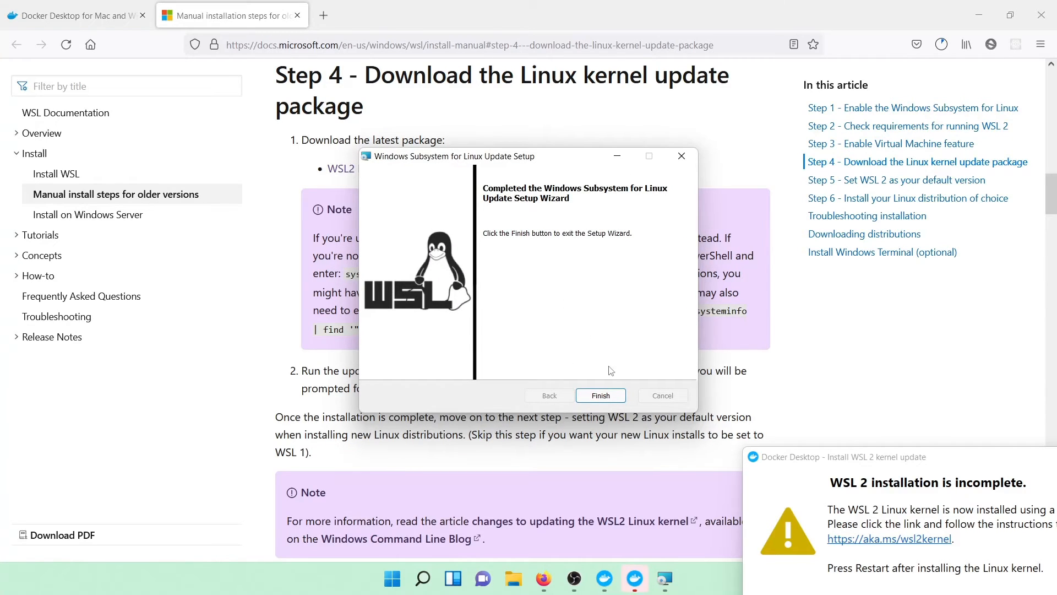
pyautogui.click(601, 396)
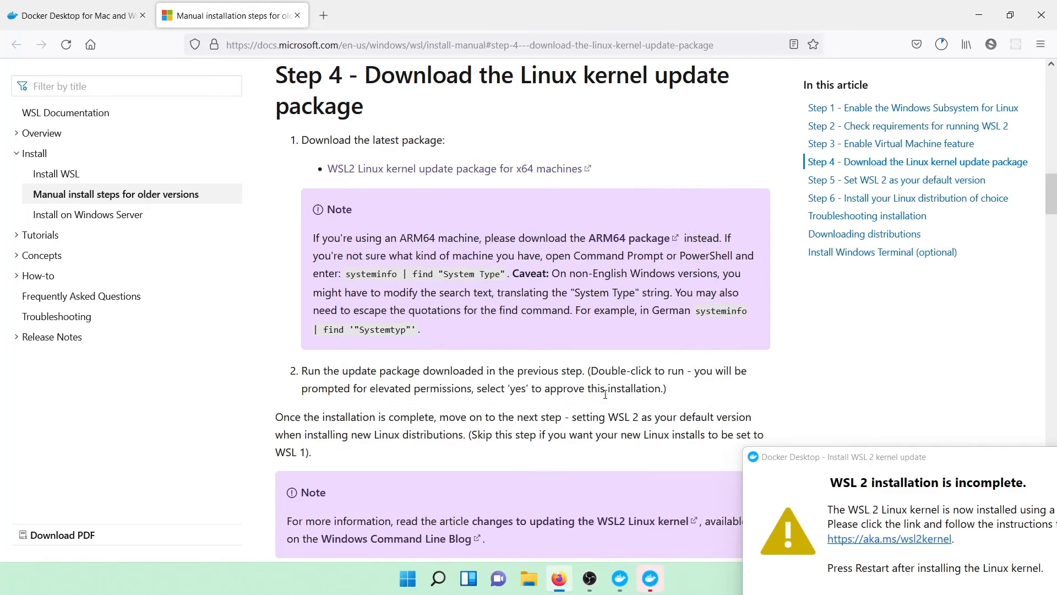
# Step: Open Windows PowerShell as administrator
pyautogui.scroll(-8, 467, 318)
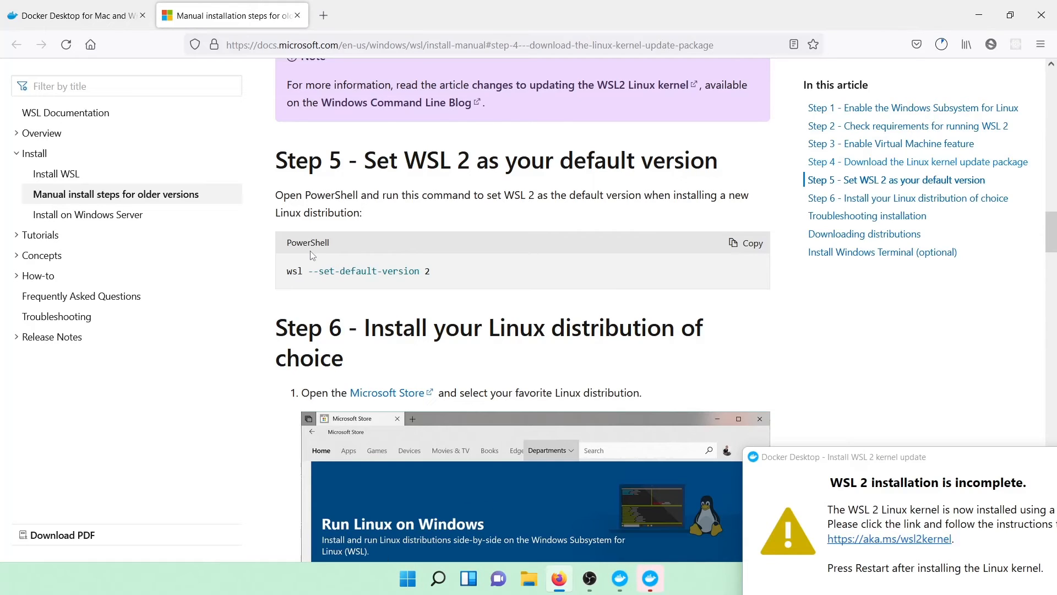
pyautogui.click(441, 585)
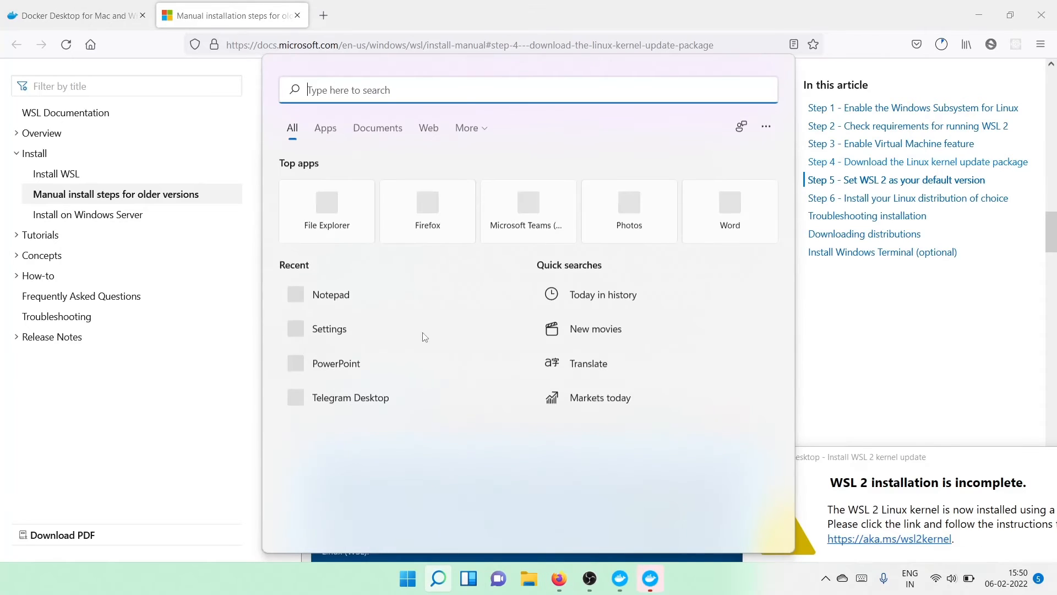
pyautogui.write('power')
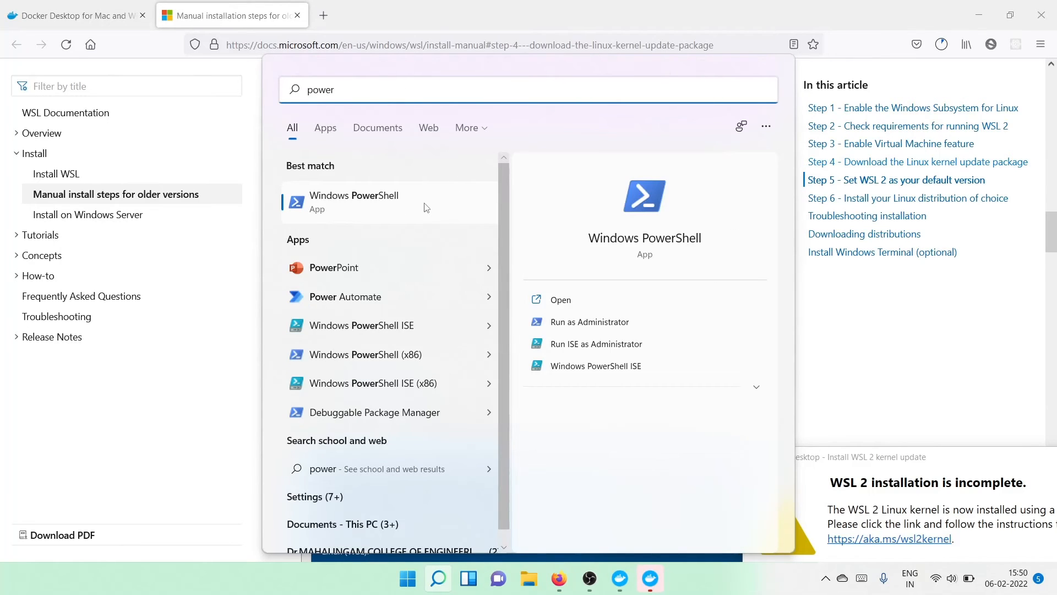
pyautogui.click(582, 322)
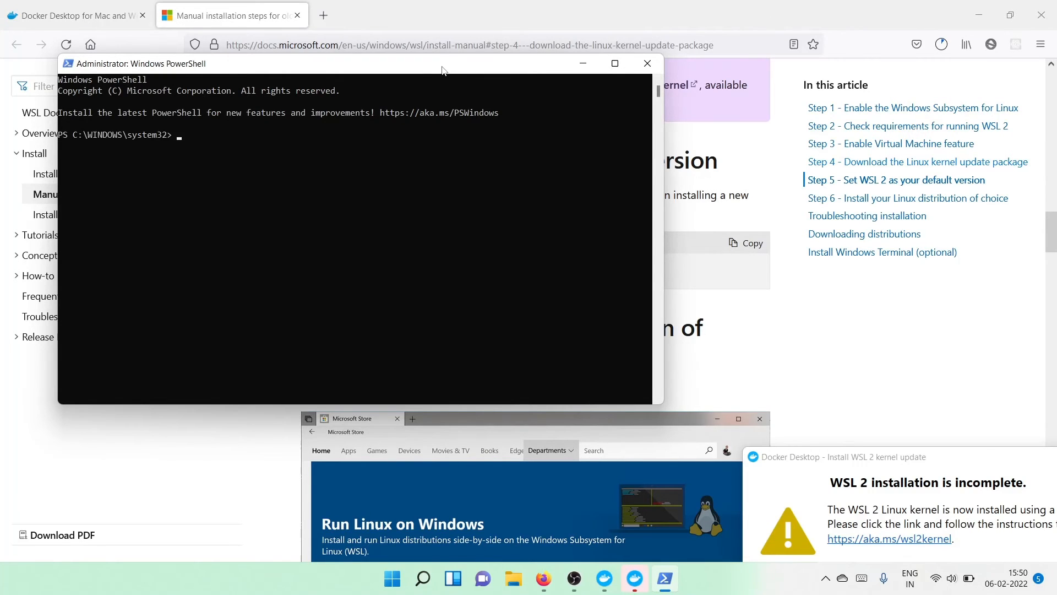
# Step: Copy the command wsl --set-default-version 2 from the docs, run it in PowerShell, and close PowerShell
pyautogui.moveTo(445, 68); pyautogui.dragTo(612, 342)
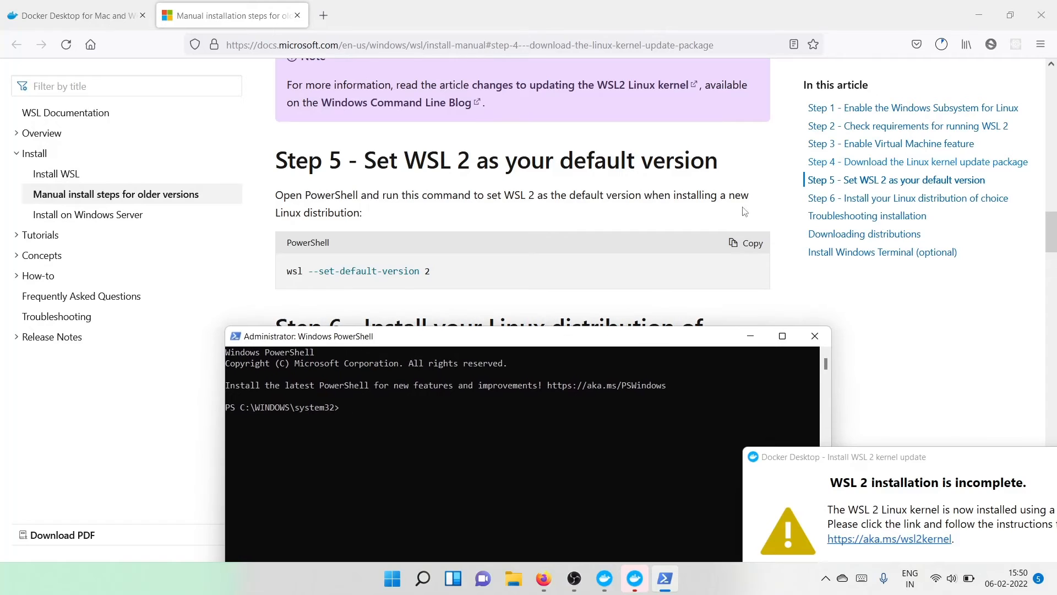
pyautogui.click(745, 242)
pyautogui.click(660, 587)
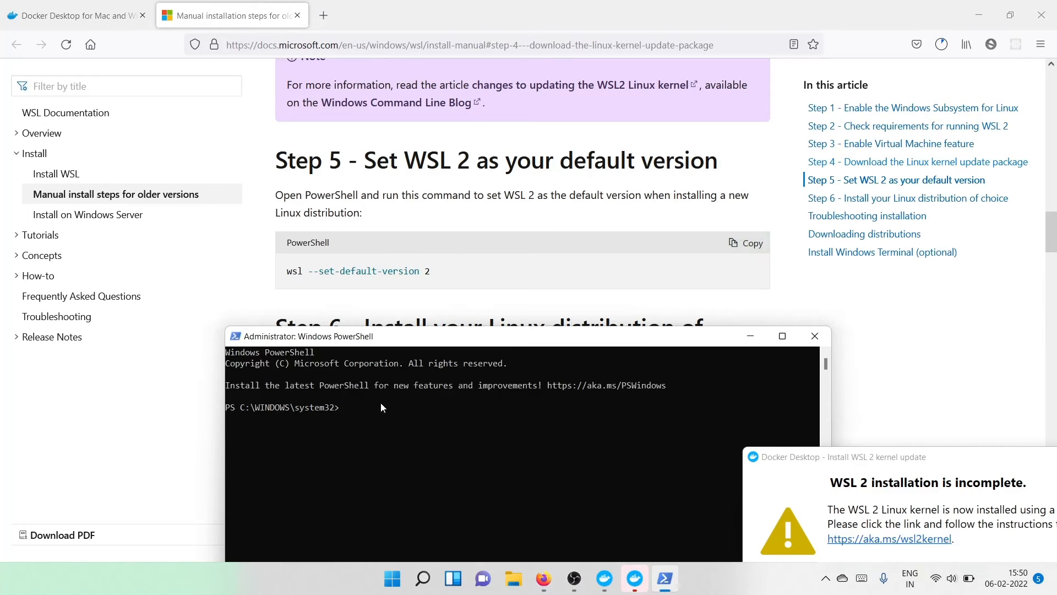
pyautogui.rightClick(345, 409)
pyautogui.moveTo(511, 345); pyautogui.dragTo(481, 169)
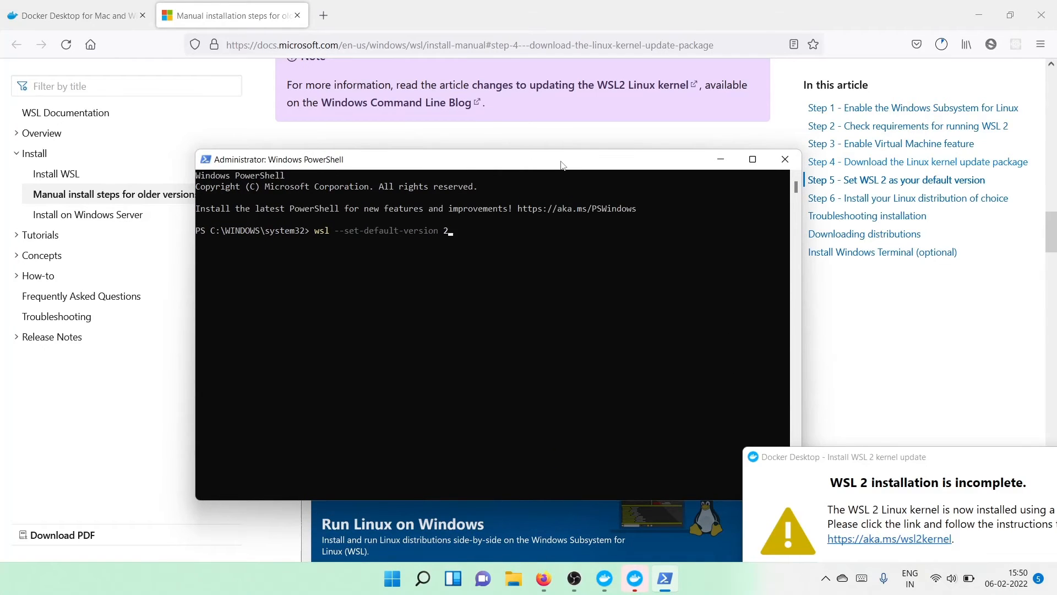
pyautogui.press('Return')
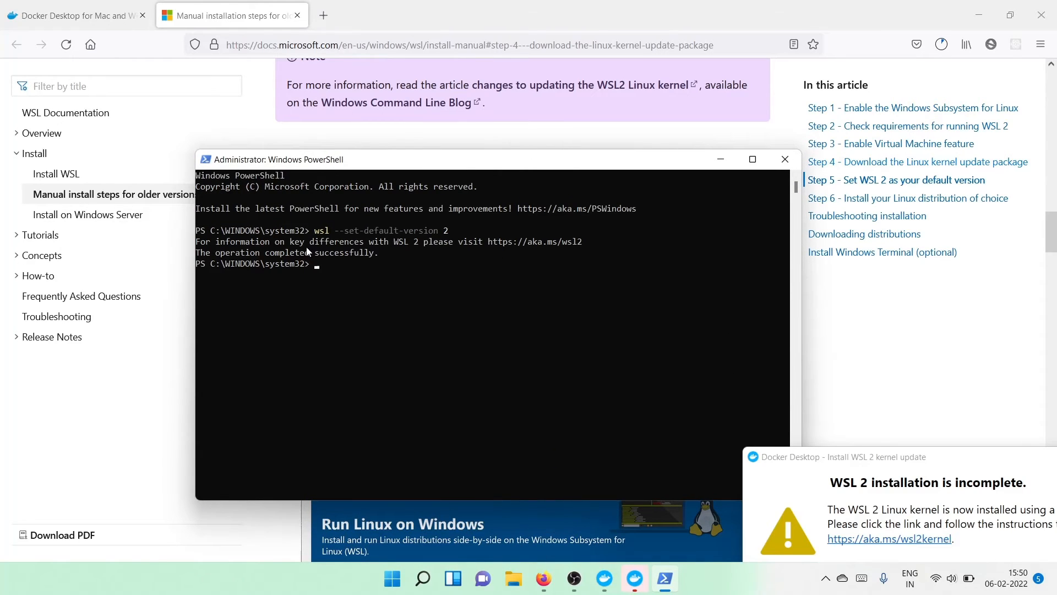
pyautogui.click(784, 159)
# Step: Bring up the Docker Desktop window and close it
pyautogui.click(653, 583)
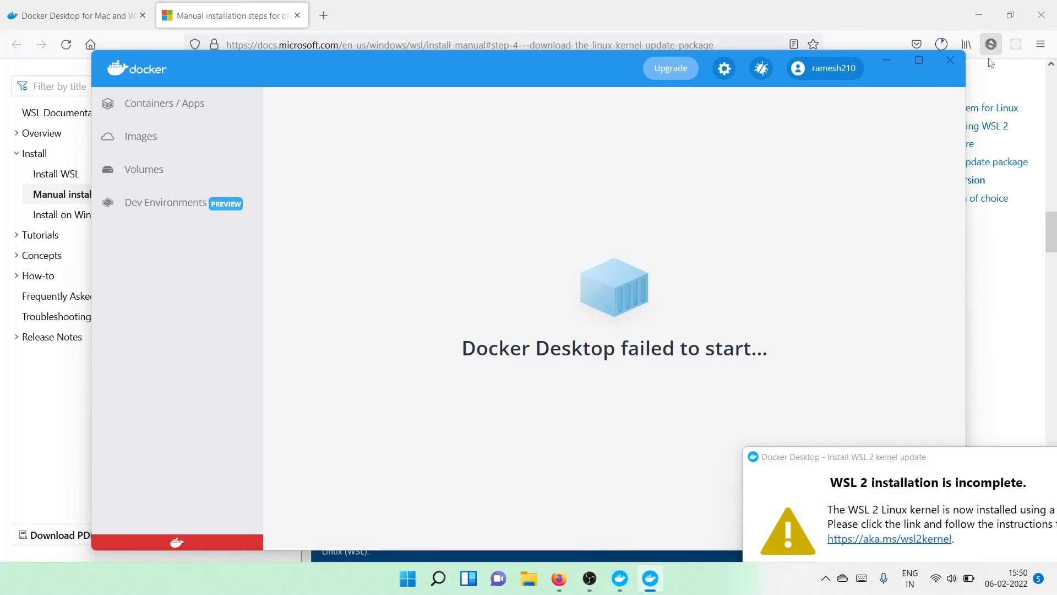
pyautogui.click(949, 66)
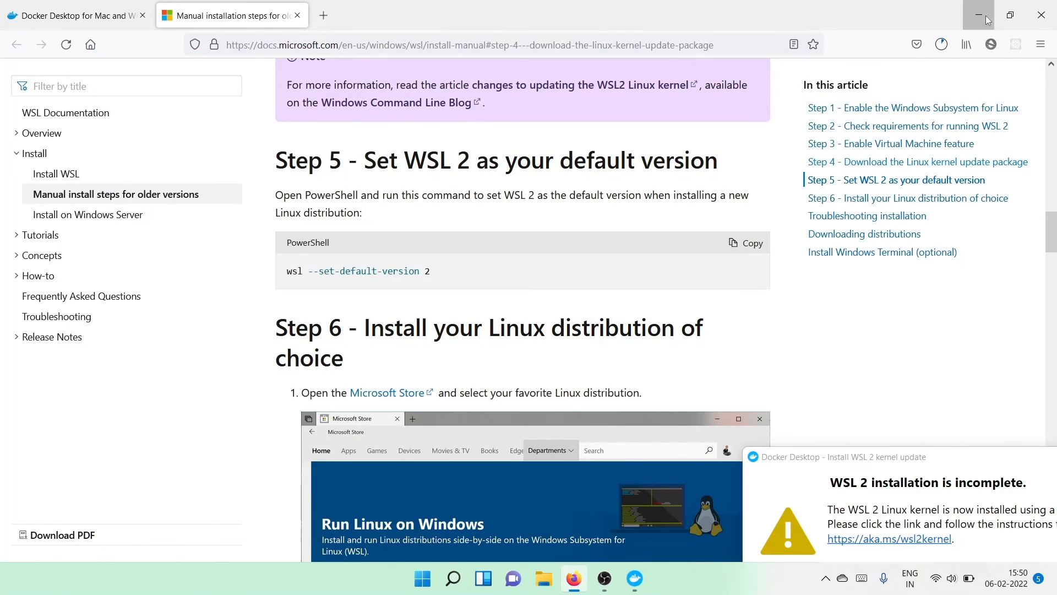
# Step: Minimize the browser, open Docker Desktop from its desktop shortcut, and dismiss the WSL 2 installation notification
pyautogui.click(979, 15)
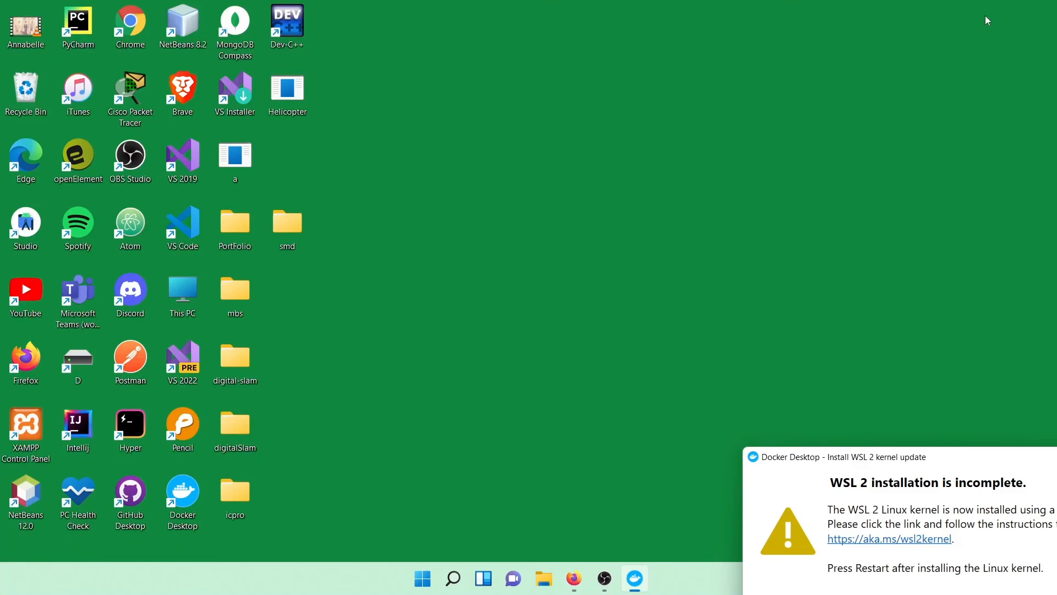
pyautogui.doubleClick(194, 500)
pyautogui.click(989, 396)
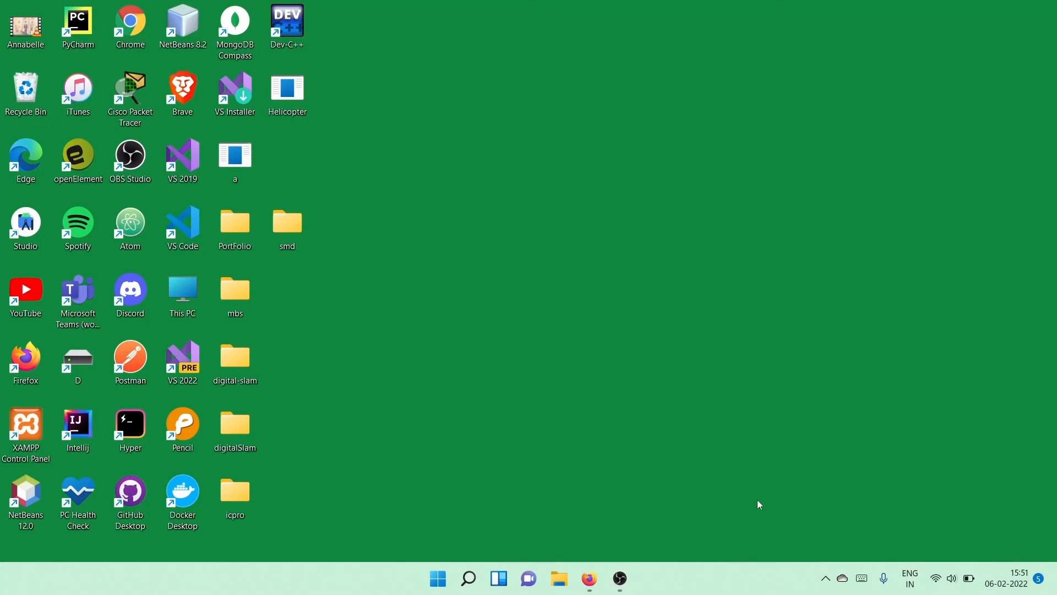
# Step: Launch Docker Desktop from the desktop shortcut, close its window, and launch Docker Desktop again
pyautogui.doubleClick(192, 489)
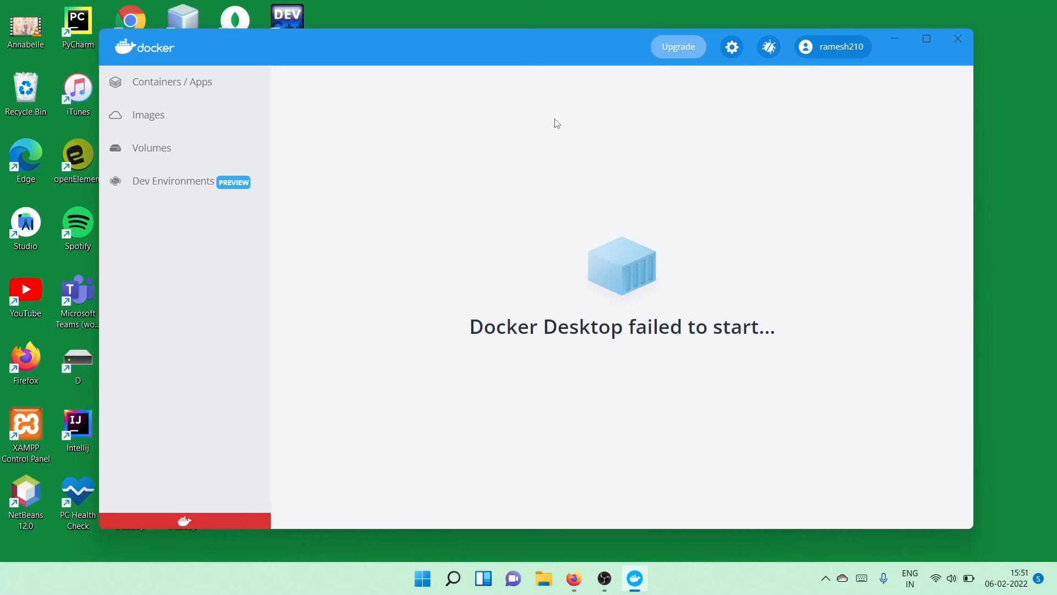
pyautogui.click(958, 39)
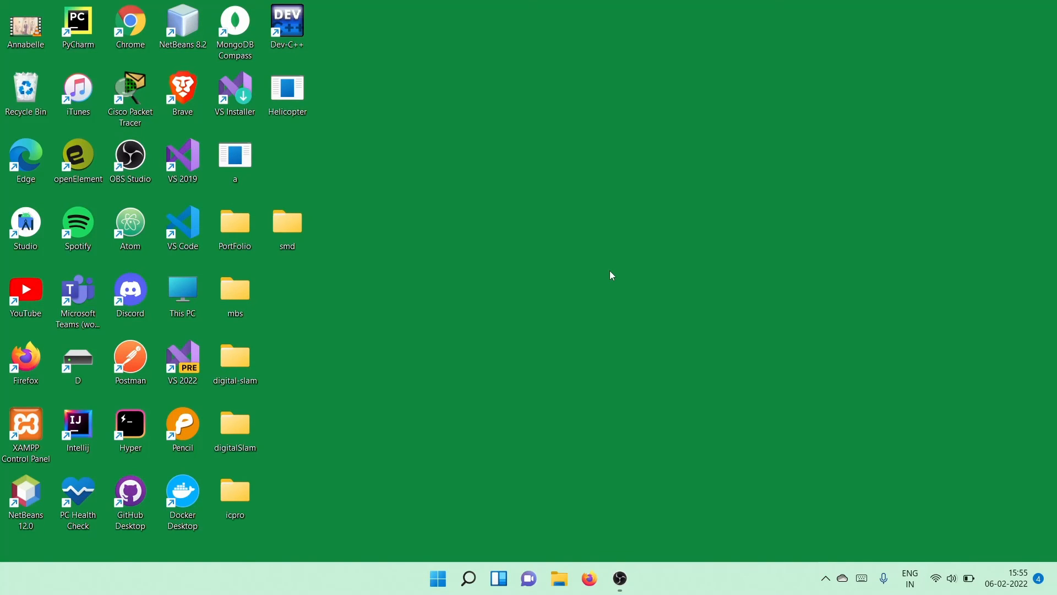
pyautogui.doubleClick(187, 482)
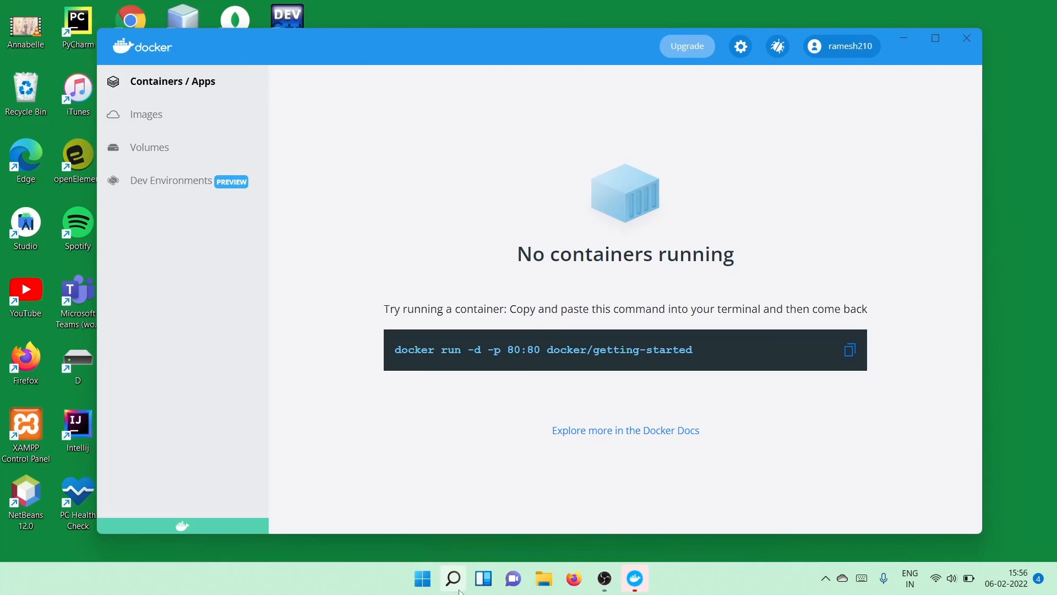
# Step: Search Windows for cmd, open Command Prompt, and reposition its window
pyautogui.moveTo(459, 590)
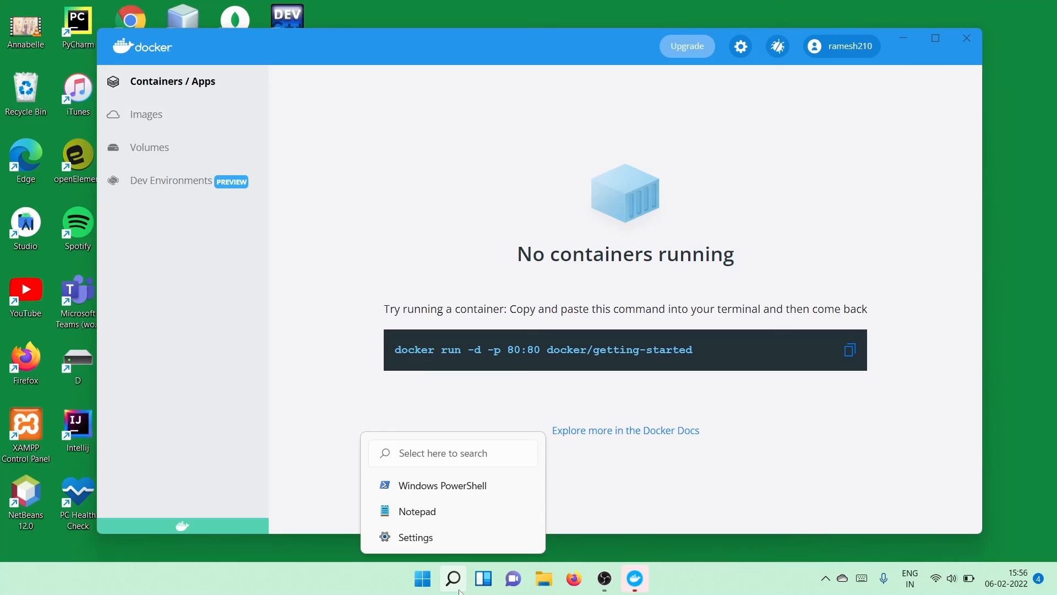
pyautogui.click(459, 590)
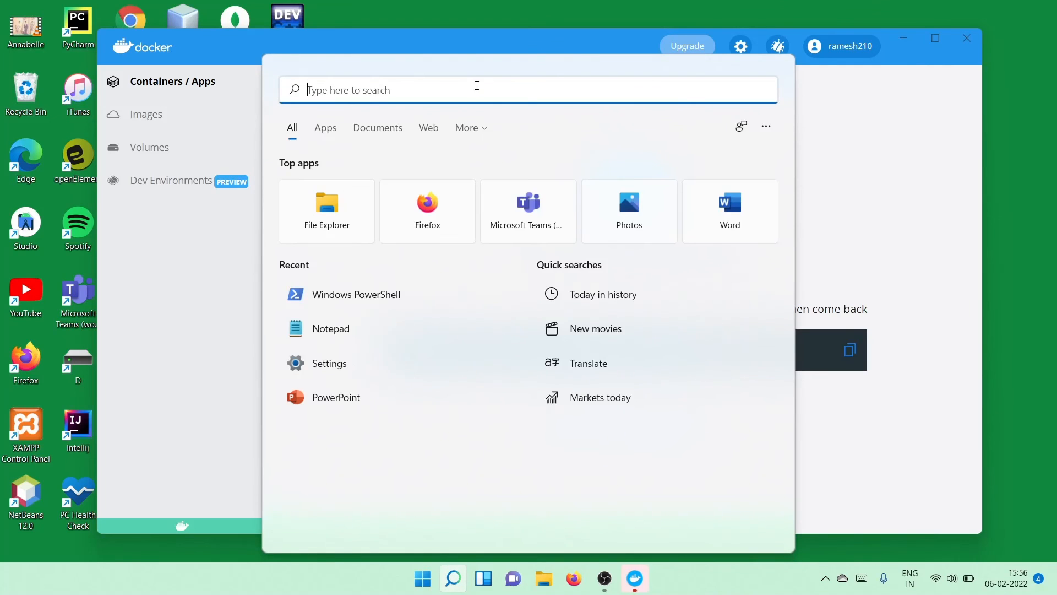
pyautogui.write('cmd')
pyautogui.press('Return')
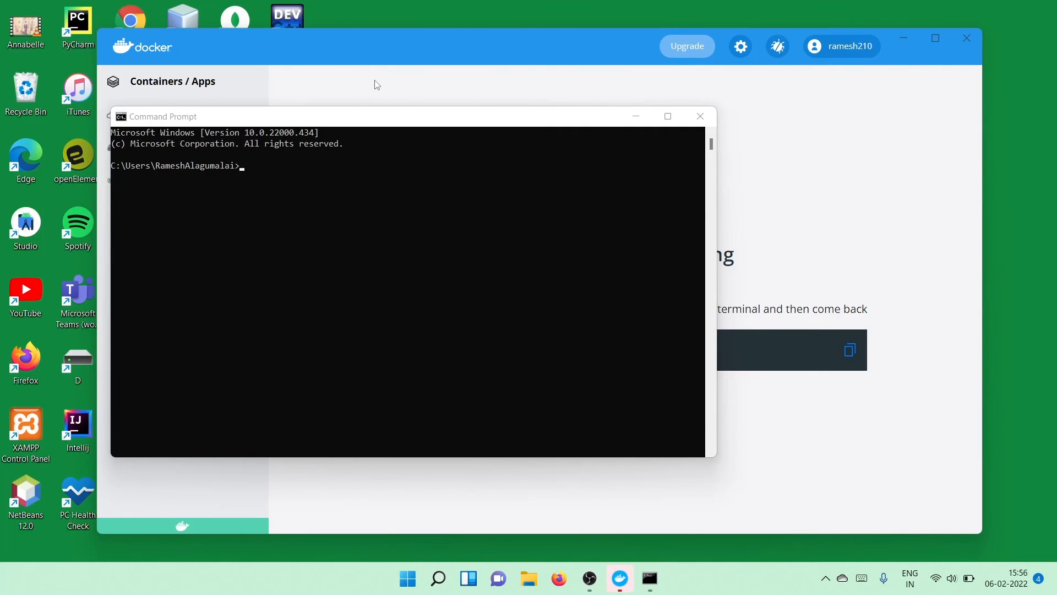
pyautogui.moveTo(407, 125); pyautogui.dragTo(434, 145)
# Step: Run docker --version in Command Prompt to check the installed Docker version
pyautogui.write('docke')
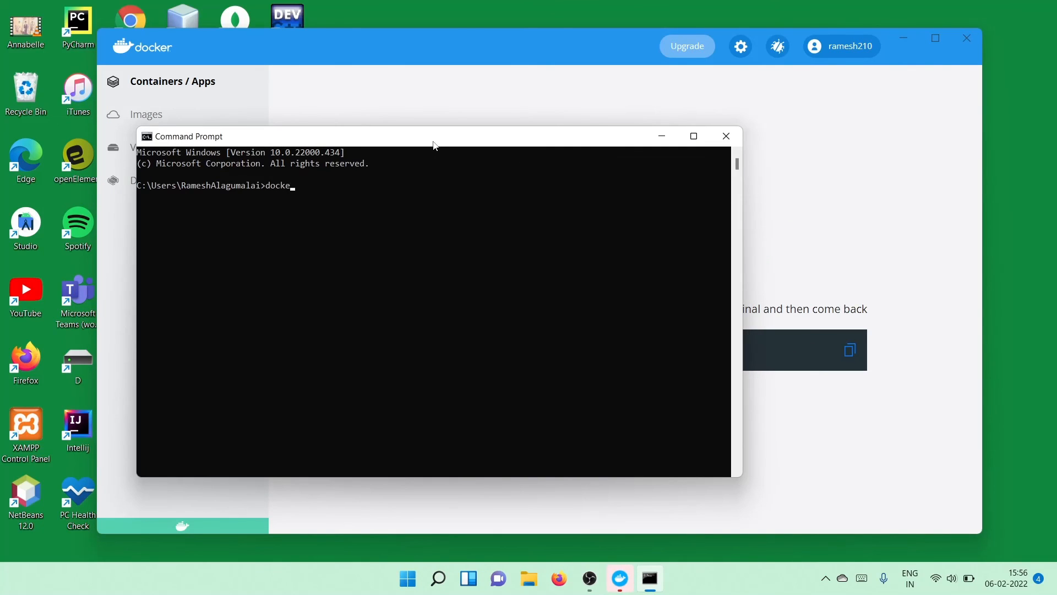
pyautogui.write('r --version')
pyautogui.press('Return')
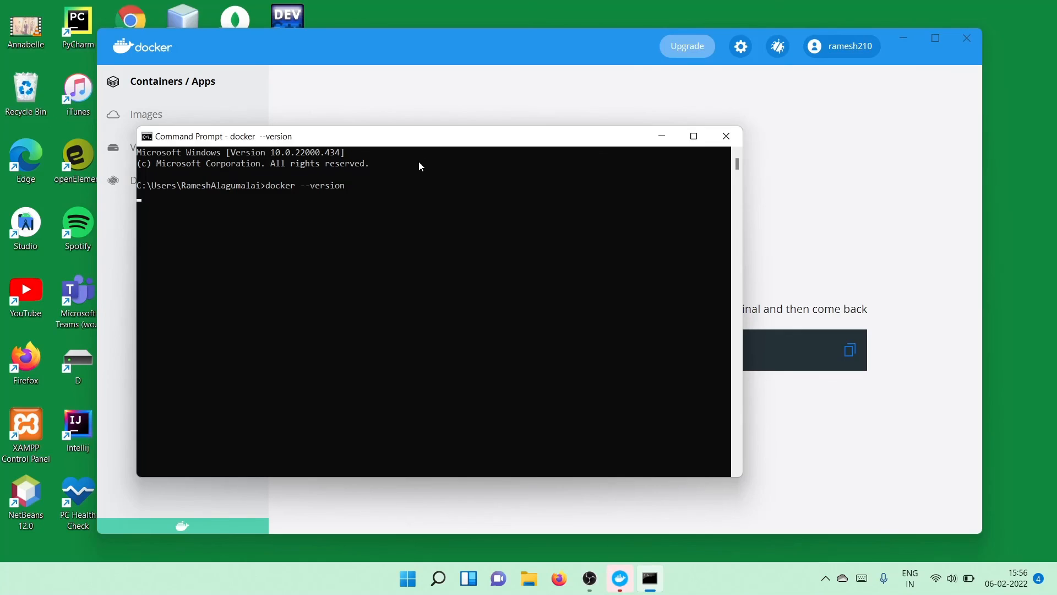